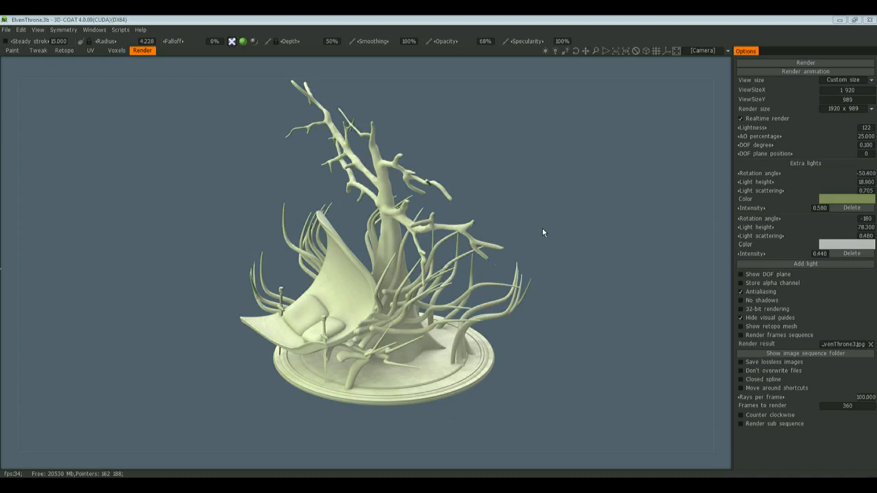
- Set the first extra light's height to 4.5 with realtime render switched off, and turn realtime render back on
{"action": "left_click", "coordinate": [117, 50]}
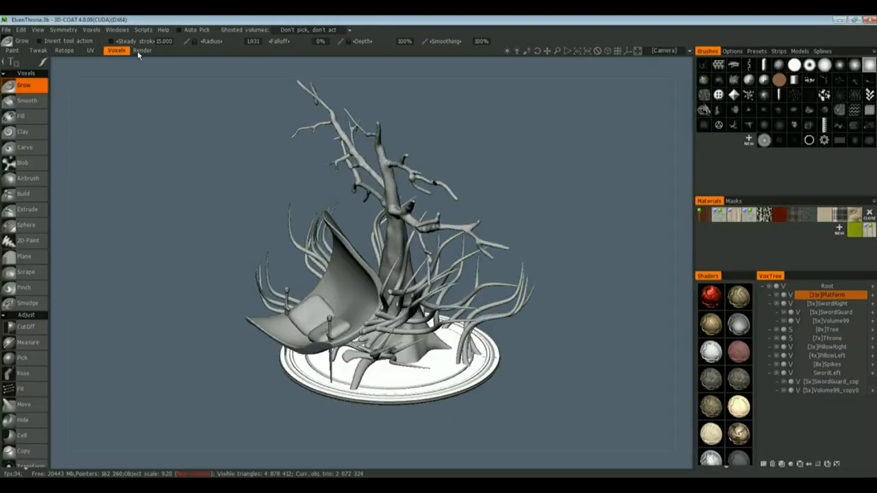
{"action": "left_click", "coordinate": [138, 51]}
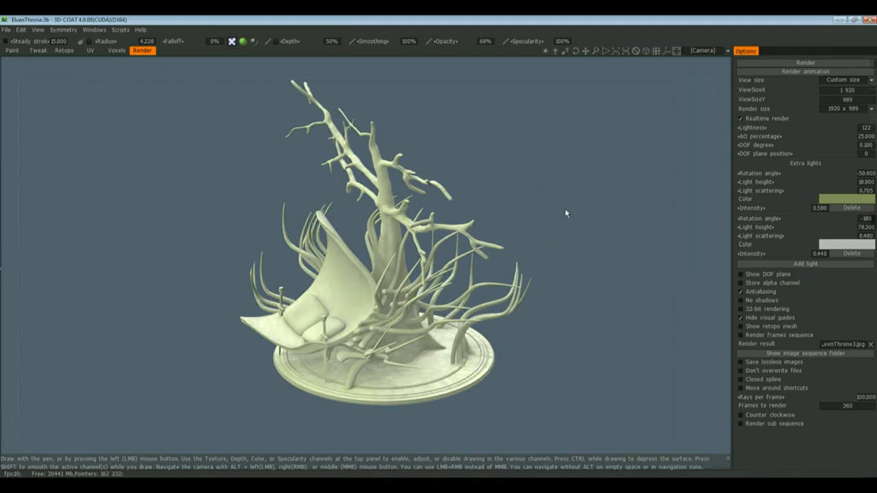
{"action": "left_click", "coordinate": [740, 118]}
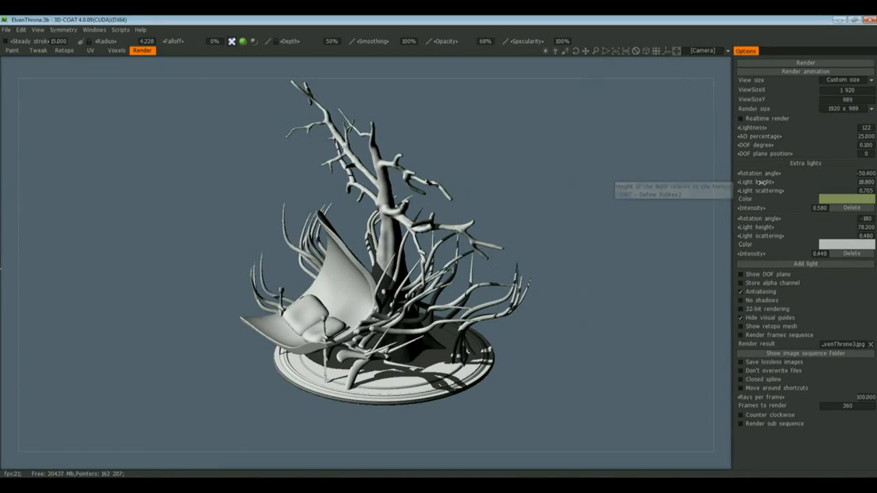
{"action": "left_click_drag", "start_coordinate": [761, 182], "coordinate": [734, 185]}
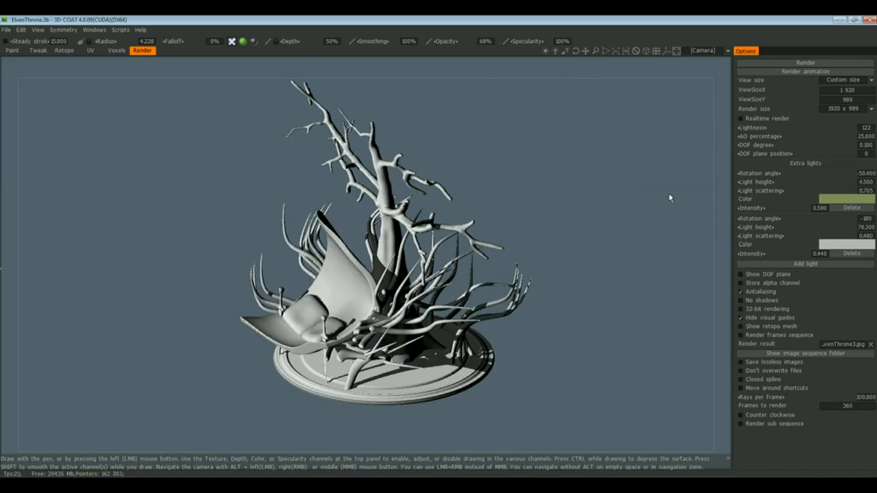
{"action": "left_click", "coordinate": [740, 119]}
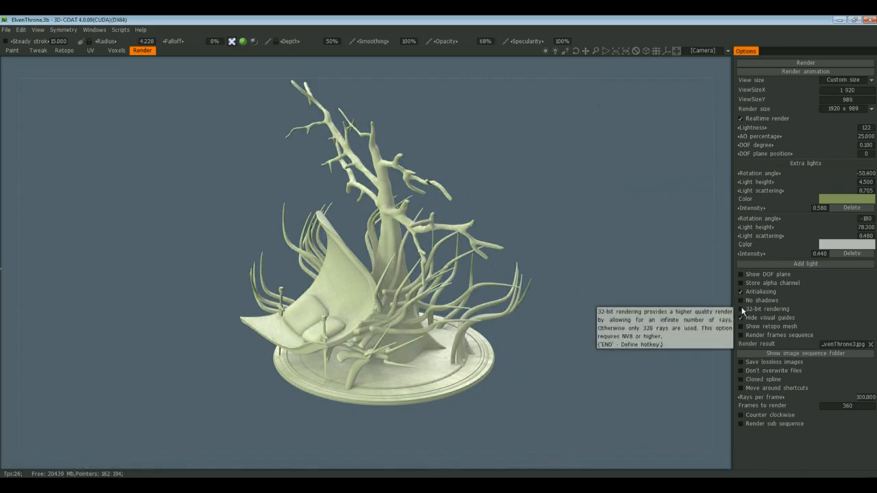
- Try 32-bit rendering on the throne from another angle and switch it off again, keeping antialiasing enabled
{"action": "left_click", "coordinate": [740, 310]}
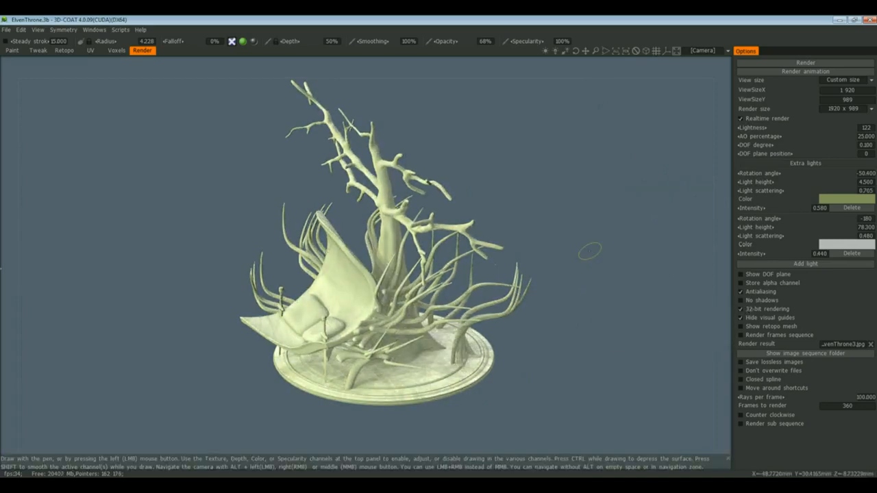
{"action": "mouse_move", "coordinate": [603, 294]}
{"action": "left_mouse_down"}
{"action": "mouse_move", "coordinate": [602, 240]}
{"action": "mouse_move", "coordinate": [642, 226]}
{"action": "left_mouse_up"}
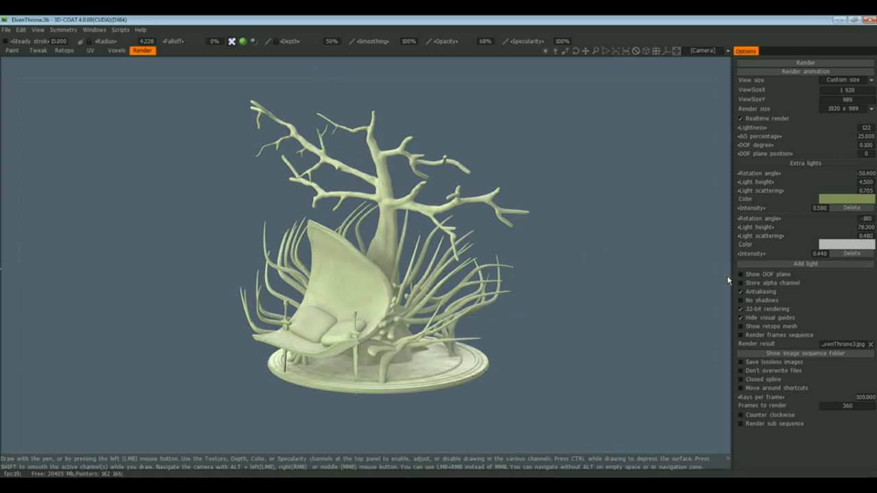
{"action": "left_click", "coordinate": [740, 309]}
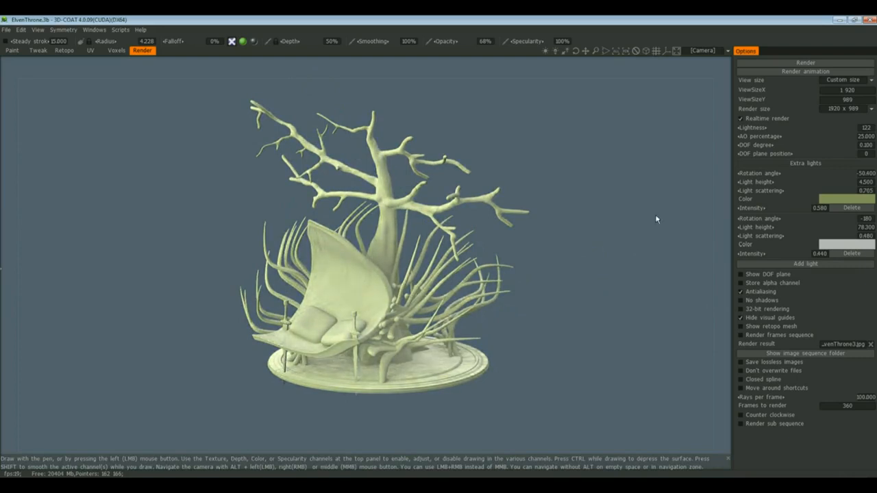
{"action": "left_click_drag", "start_coordinate": [653, 184], "coordinate": [601, 203]}
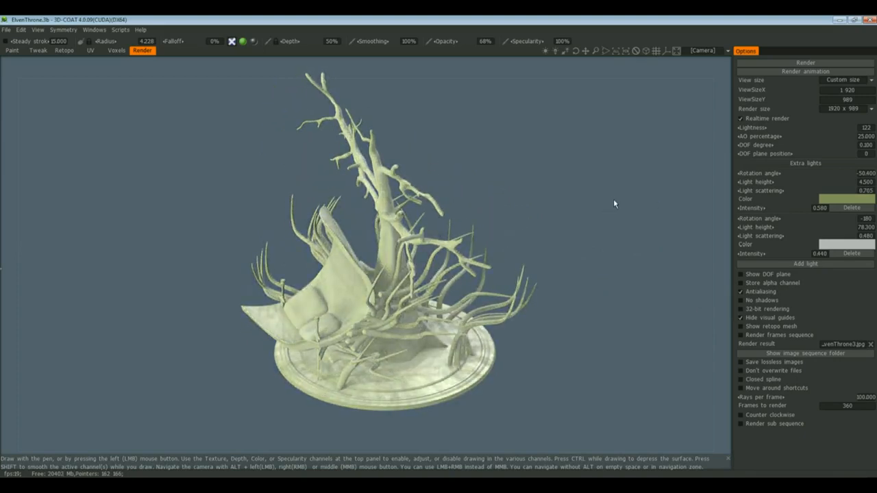
{"action": "left_click", "coordinate": [740, 292]}
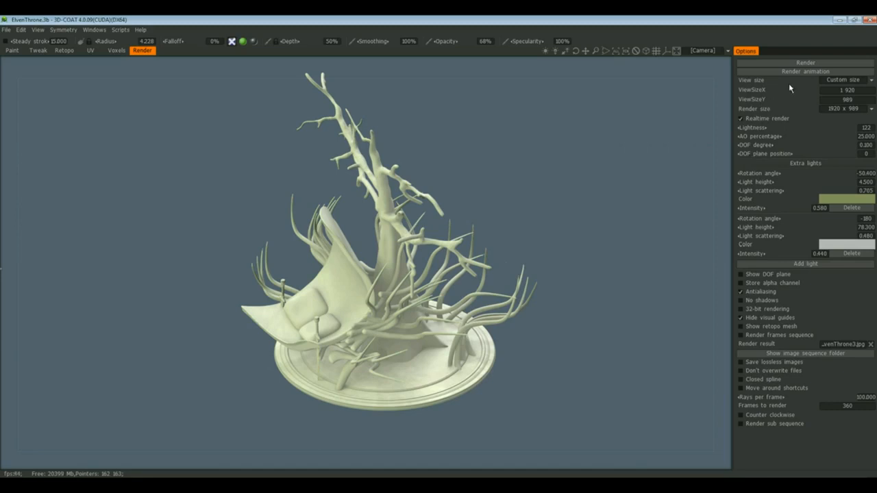
- Review the available view size and render size choices, keeping the custom 1920 x 989 size
{"action": "left_click", "coordinate": [847, 83]}
{"action": "left_click", "coordinate": [847, 83]}
{"action": "left_click", "coordinate": [835, 111]}
{"action": "left_click", "coordinate": [837, 111]}
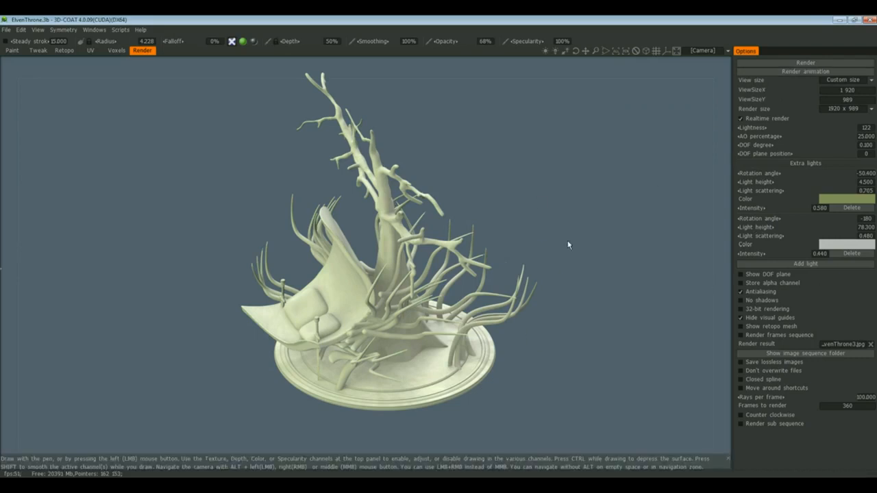
- Check which image file types the render result can be saved as and cancel without choosing a file
{"action": "left_click", "coordinate": [824, 343]}
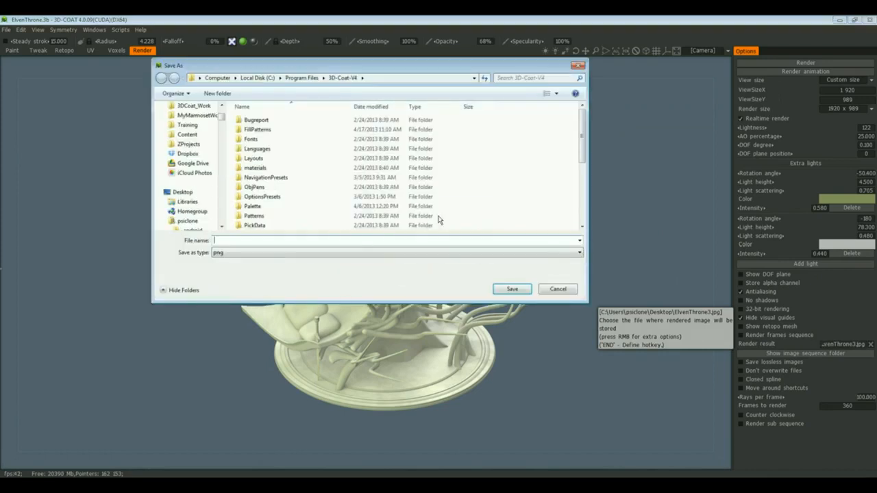
{"action": "left_click", "coordinate": [400, 254]}
{"action": "left_click", "coordinate": [399, 254]}
{"action": "left_click", "coordinate": [567, 293]}
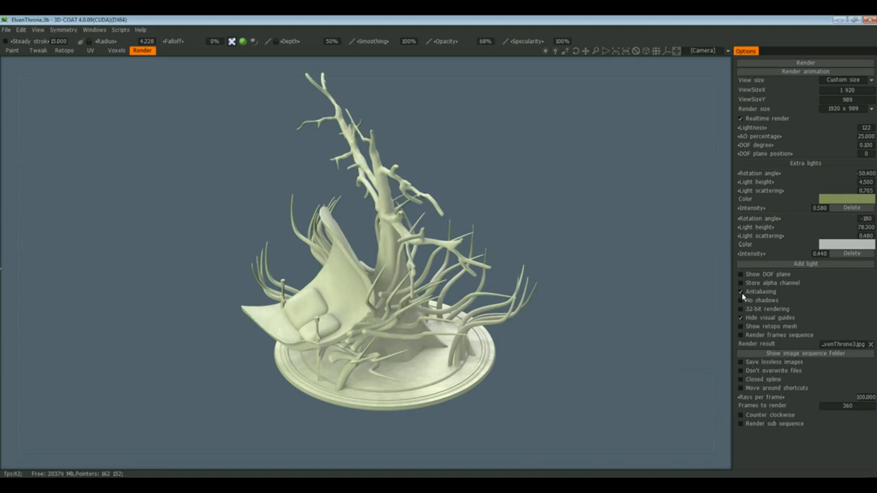
- Turn off realtime render and try the No shadows option on the throne, restoring the shadows after the comparison
{"action": "left_click", "coordinate": [741, 119]}
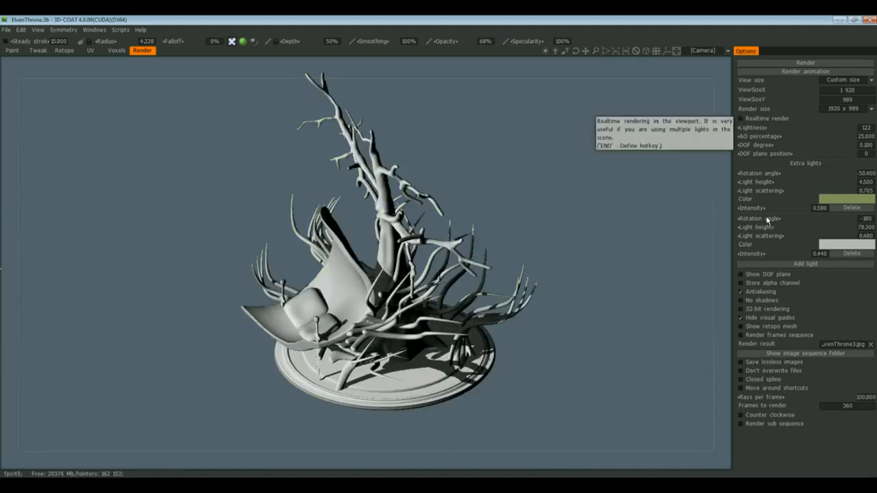
{"action": "left_click", "coordinate": [740, 301]}
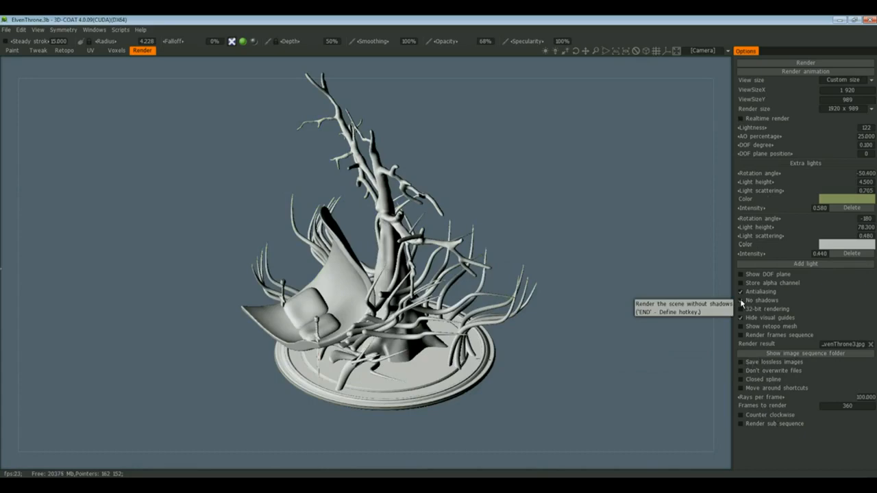
{"action": "left_click_drag", "start_coordinate": [548, 271], "coordinate": [643, 271]}
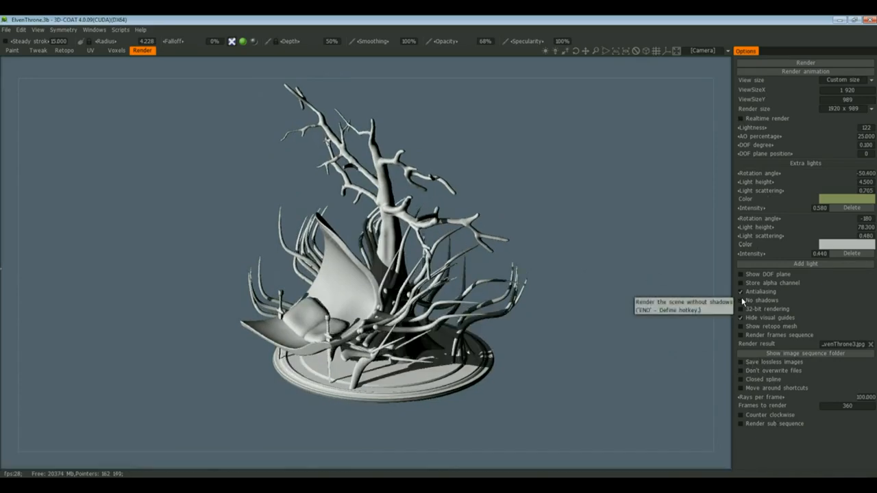
{"action": "left_click_drag", "start_coordinate": [637, 287], "coordinate": [603, 292]}
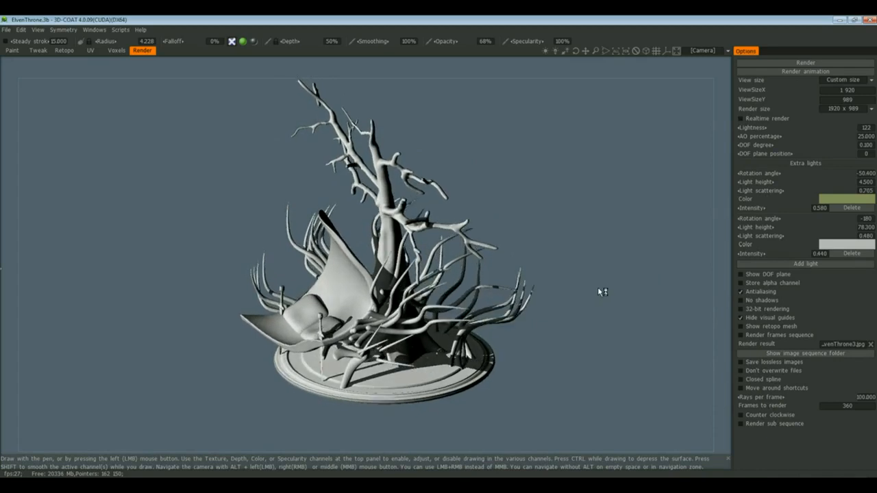
{"action": "left_click", "coordinate": [740, 328]}
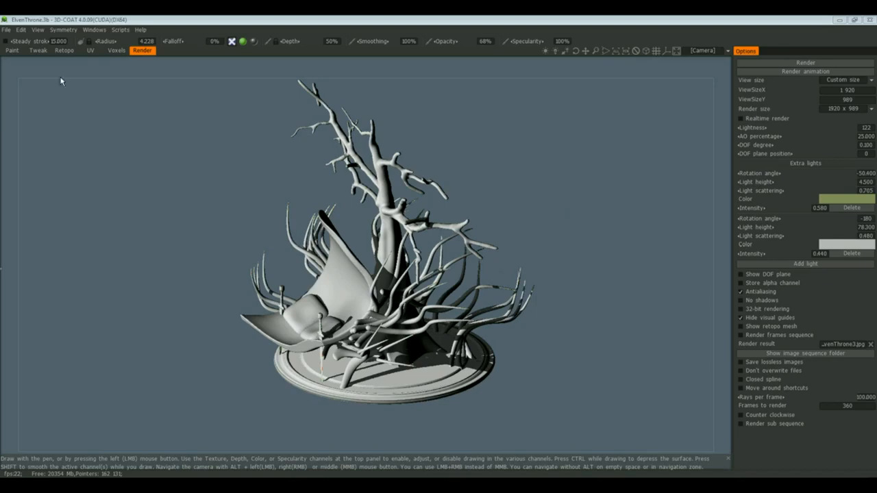
- Look up the top and bottom background colors in the theme preferences and cancel without changes
{"action": "left_click", "coordinate": [21, 30]}
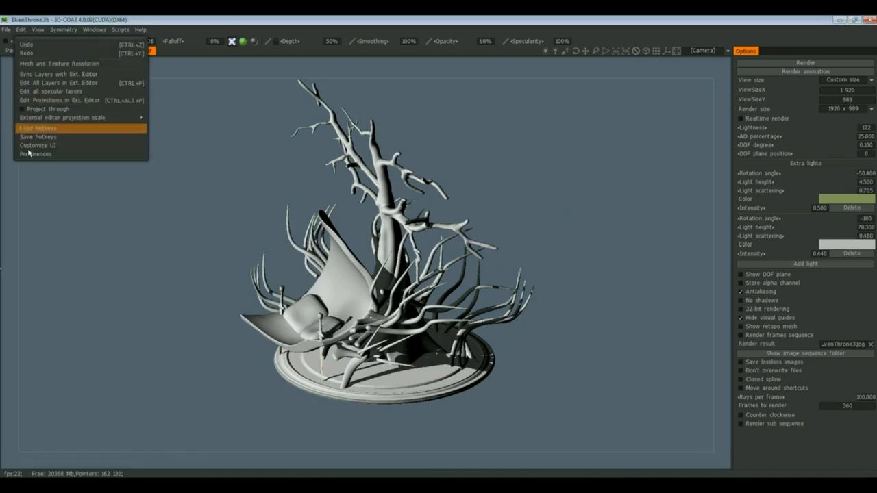
{"action": "left_click", "coordinate": [35, 153]}
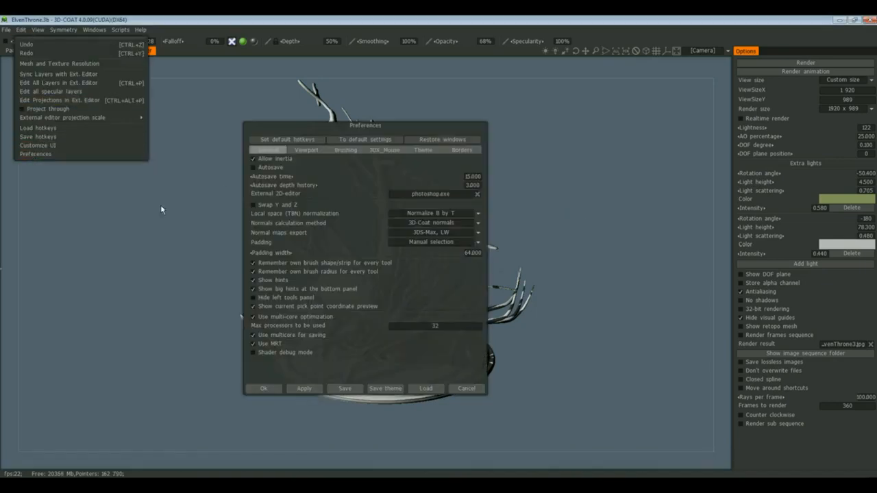
{"action": "left_click", "coordinate": [423, 149]}
{"action": "scroll", "coordinate": [333, 297], "scroll_direction": "down", "scroll_amount": 1}
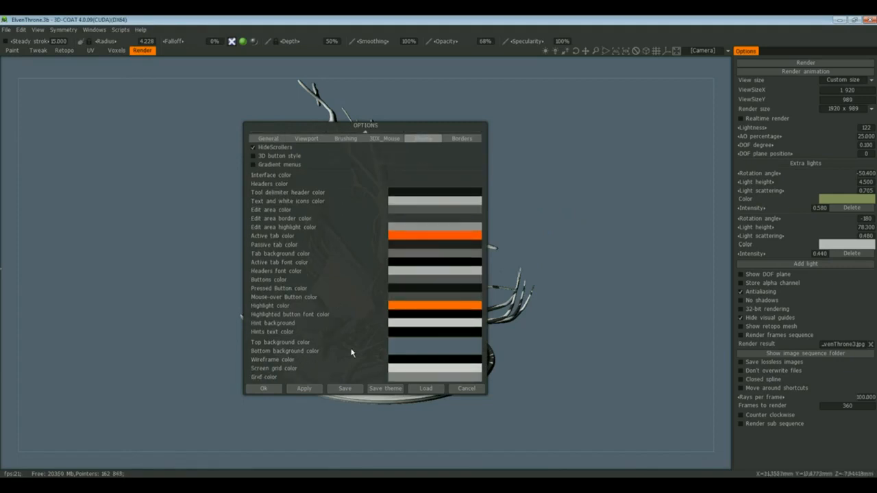
{"action": "left_click", "coordinate": [463, 388]}
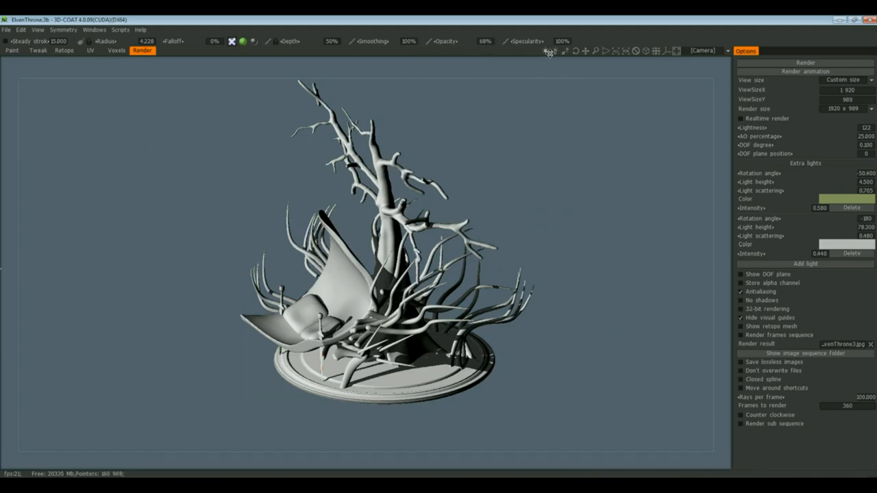
- Brighten the main viewport light and set the first extra light's rotation angle to 16.2
{"action": "left_click_drag", "start_coordinate": [554, 53], "coordinate": [554, 53]}
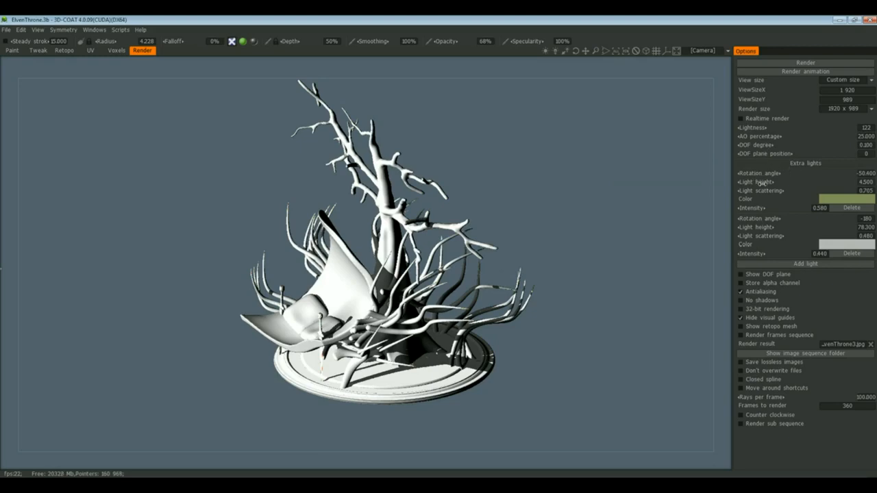
{"action": "left_click_drag", "start_coordinate": [754, 174], "coordinate": [771, 175]}
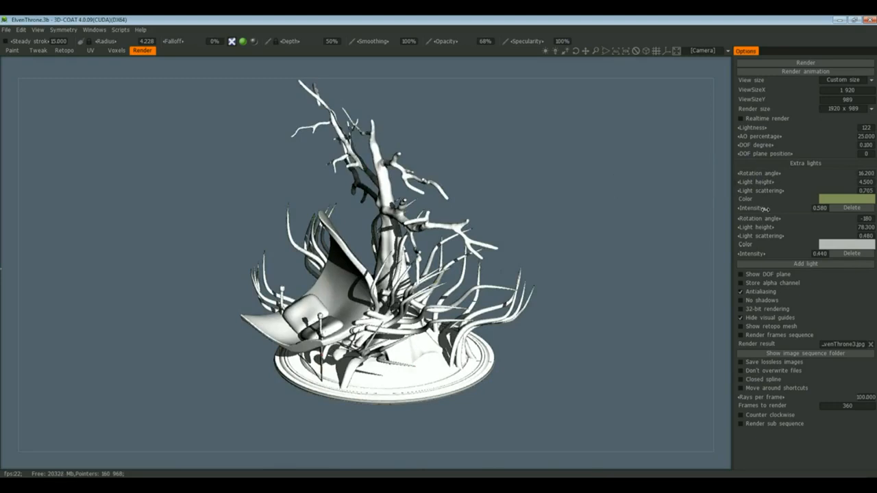
- Add a third extra light and color it dark red with hue 353, saturation 99% and lightness 50%
{"action": "left_click", "coordinate": [792, 264]}
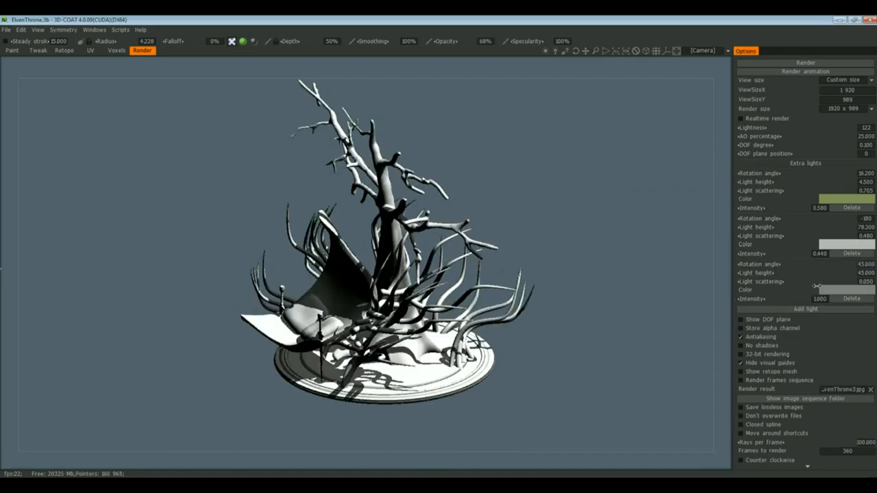
{"action": "left_click", "coordinate": [832, 292]}
{"action": "left_click", "coordinate": [443, 168]}
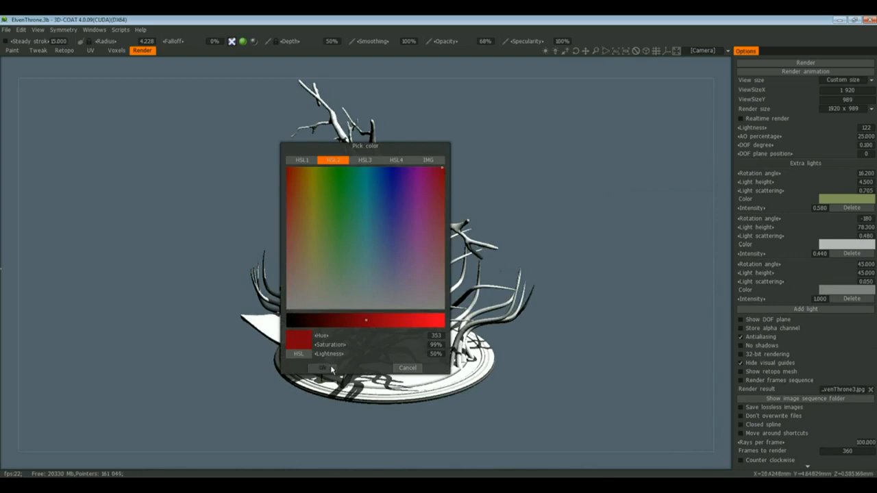
{"action": "left_click", "coordinate": [322, 368]}
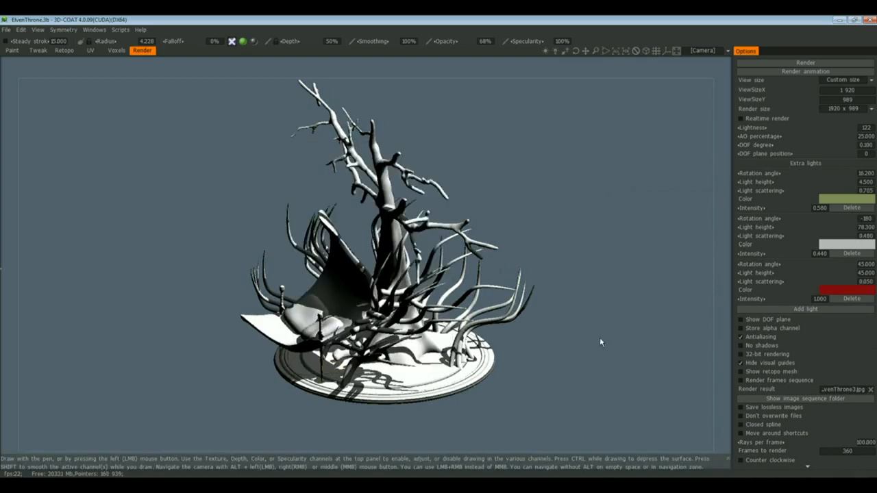
- Preview the red light in realtime render at rotation angle -180, height 34.2 and intensity 0.78, and delete that light
{"action": "left_click", "coordinate": [740, 120]}
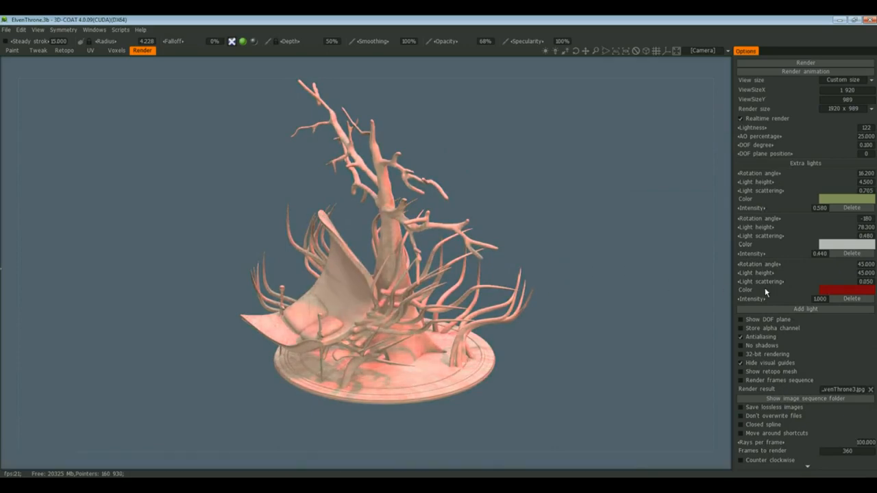
{"action": "left_click_drag", "start_coordinate": [765, 265], "coordinate": [668, 269]}
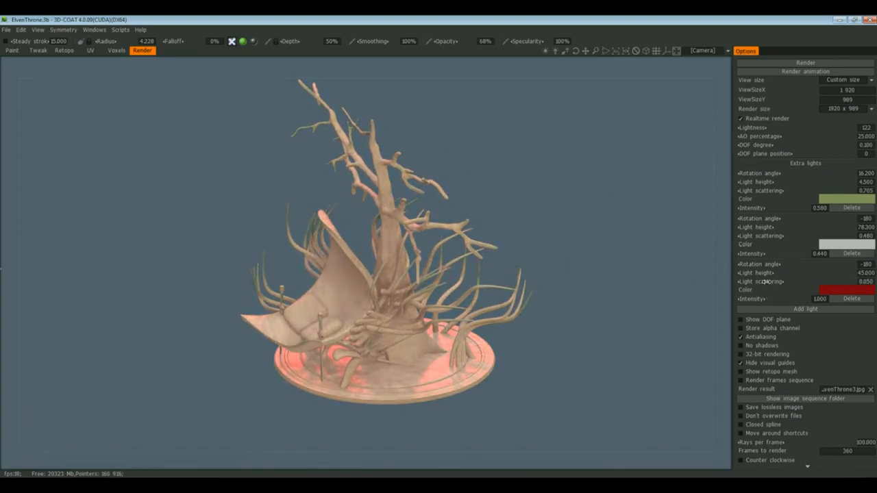
{"action": "left_click_drag", "start_coordinate": [787, 273], "coordinate": [775, 275]}
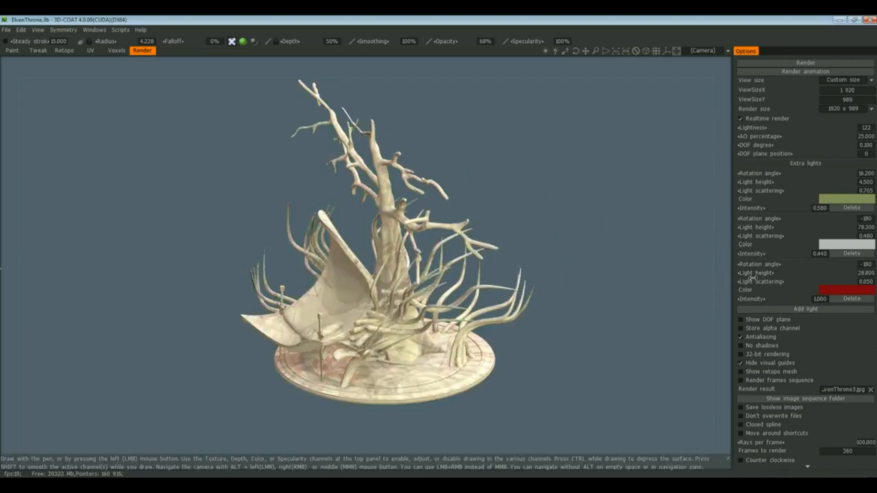
{"action": "left_click_drag", "start_coordinate": [762, 274], "coordinate": [762, 299]}
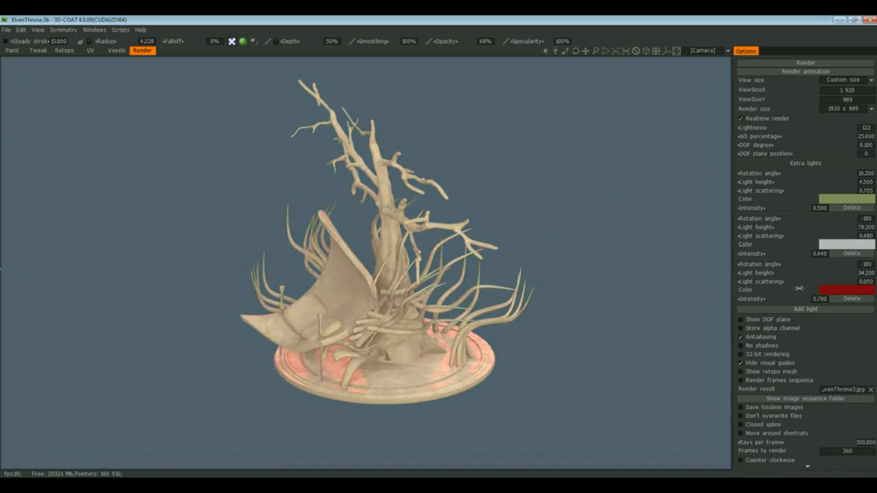
{"action": "left_click", "coordinate": [847, 300]}
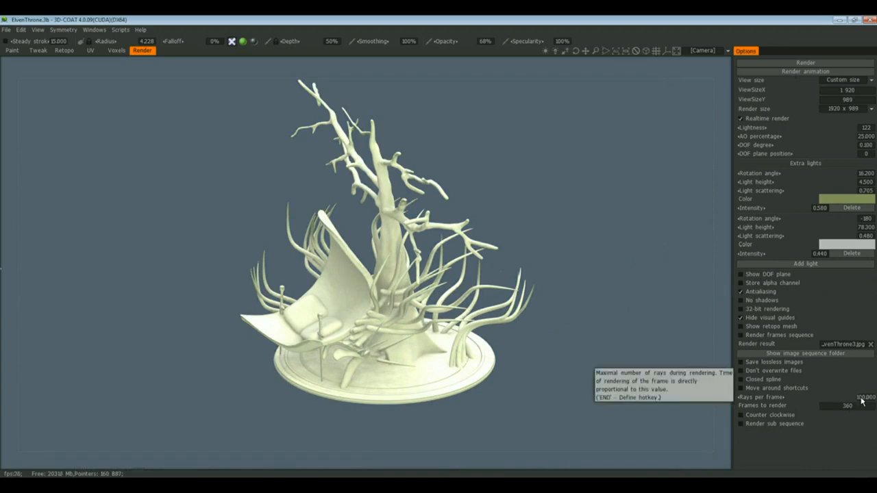
- Enable the Render sub sequence option for rendering only a subset of the animation frames
{"action": "left_click", "coordinate": [772, 425]}
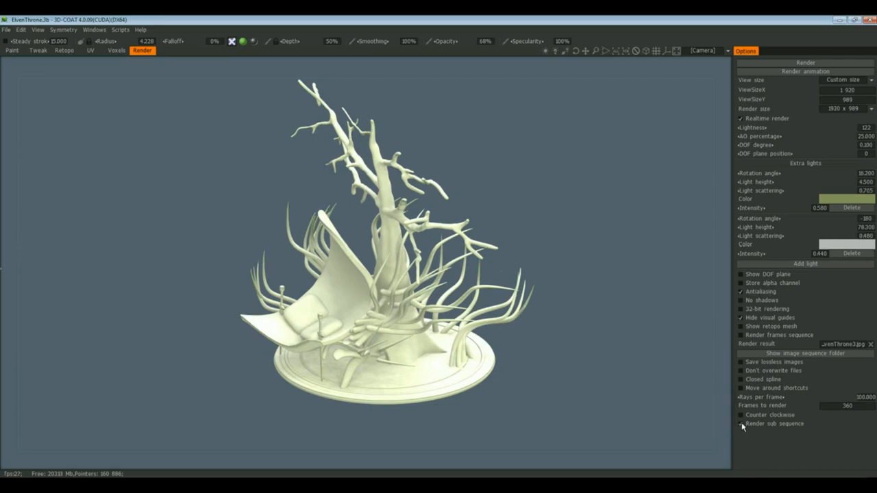
{"action": "left_click", "coordinate": [741, 424]}
{"action": "left_click", "coordinate": [758, 426]}
{"action": "left_click", "coordinate": [742, 424]}
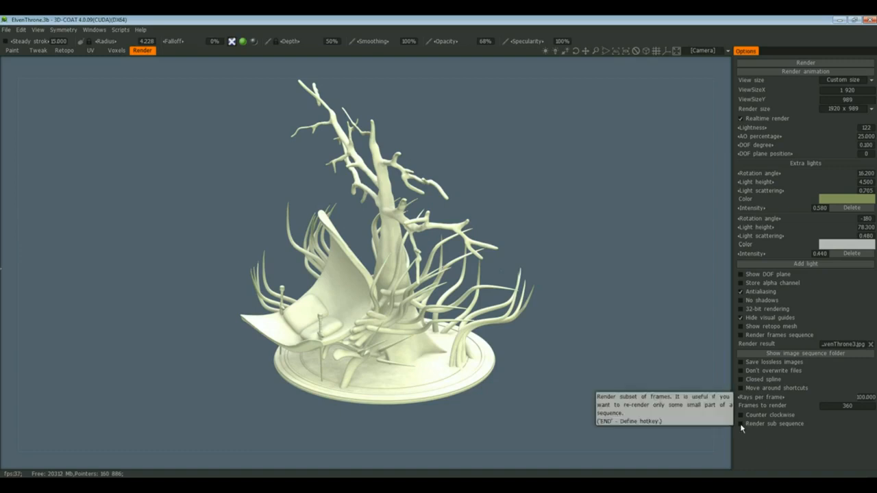
{"action": "left_click", "coordinate": [740, 425]}
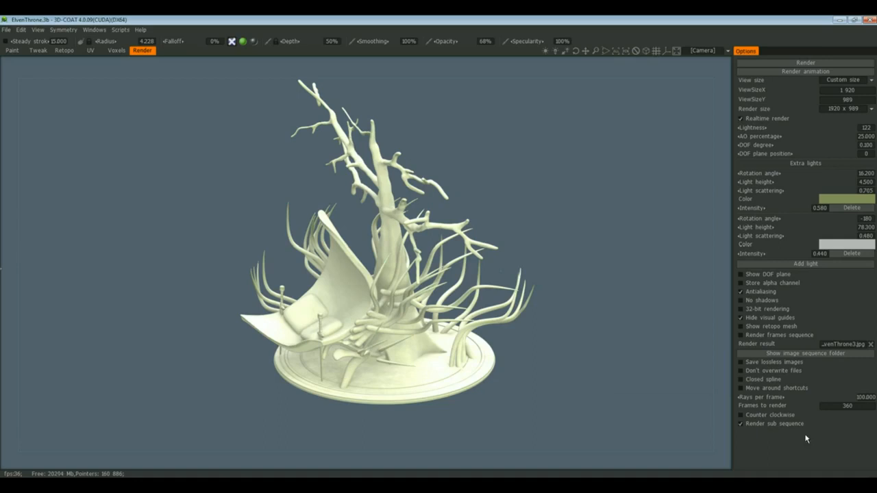
- Disable the Render sub sequence option and view the throne from the Left and Front preset camera views
{"action": "left_click", "coordinate": [740, 425]}
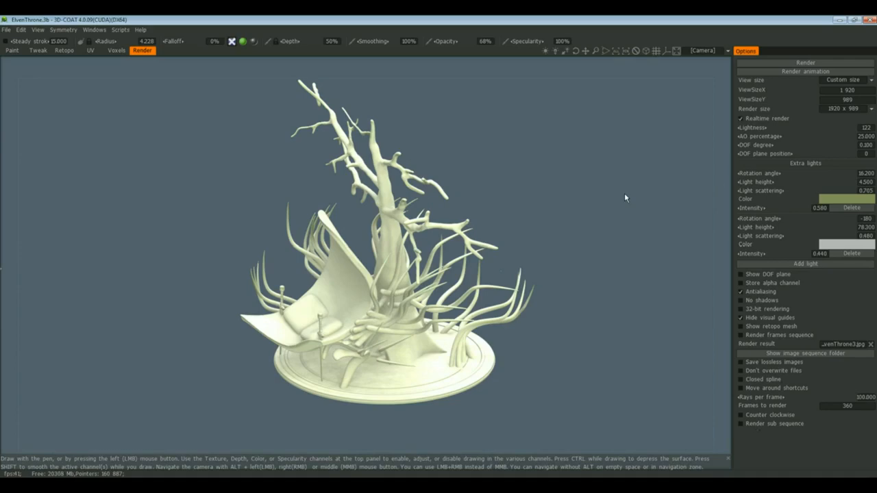
{"action": "left_click", "coordinate": [728, 51]}
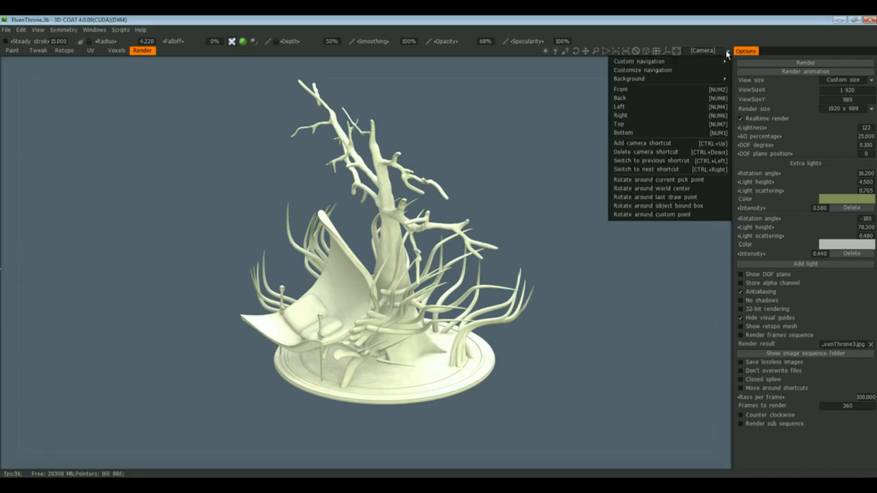
{"action": "left_click", "coordinate": [668, 107]}
{"action": "left_click", "coordinate": [727, 51]}
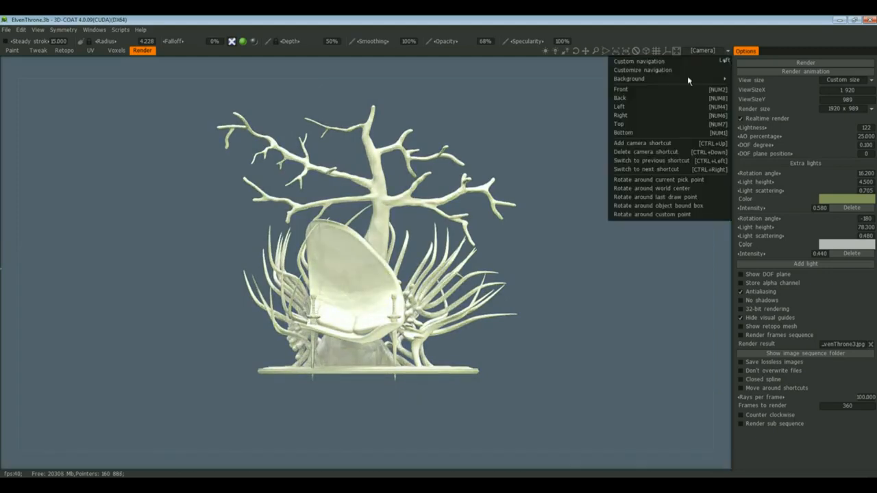
{"action": "left_click", "coordinate": [661, 90]}
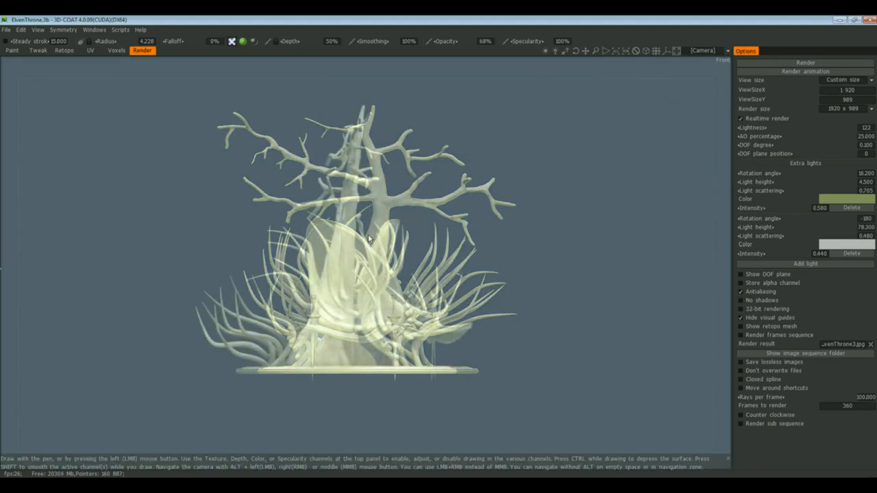
{"action": "left_click_drag", "start_coordinate": [626, 194], "coordinate": [547, 316]}
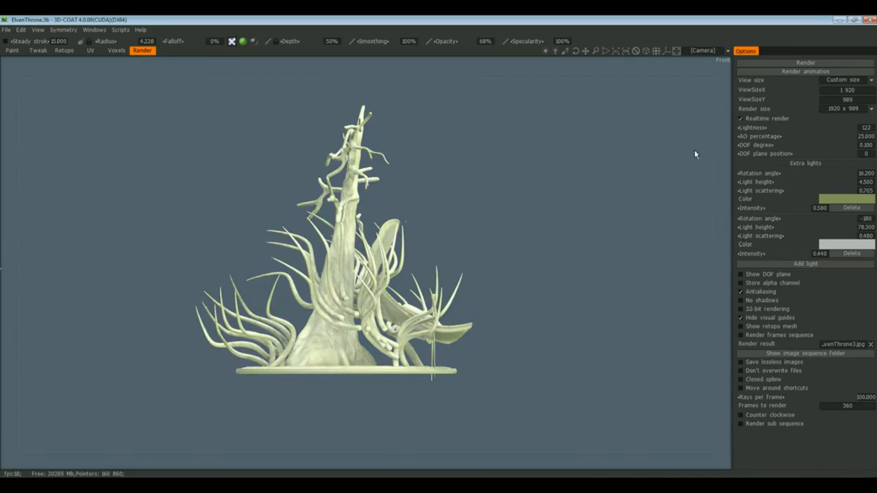
{"action": "left_click_drag", "start_coordinate": [642, 182], "coordinate": [656, 112]}
- Examine the throne in the Back and Right preset camera views, ending on the Back view
{"action": "left_click", "coordinate": [722, 58]}
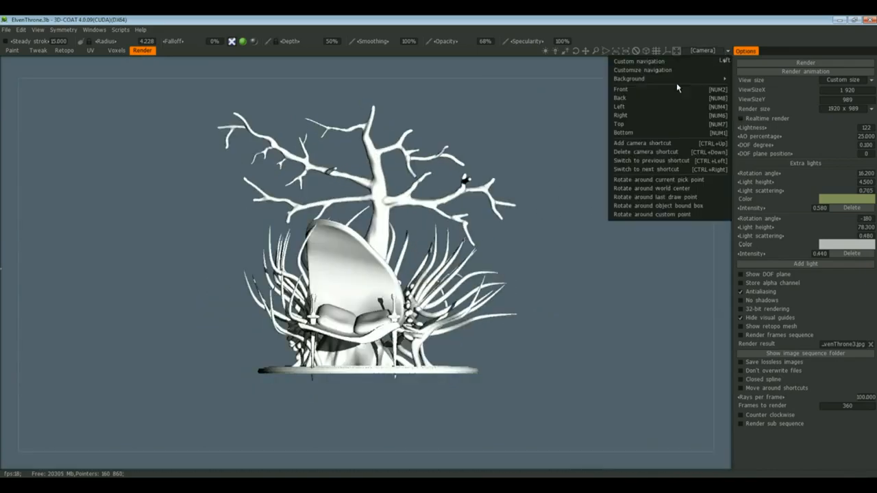
{"action": "left_click", "coordinate": [671, 99]}
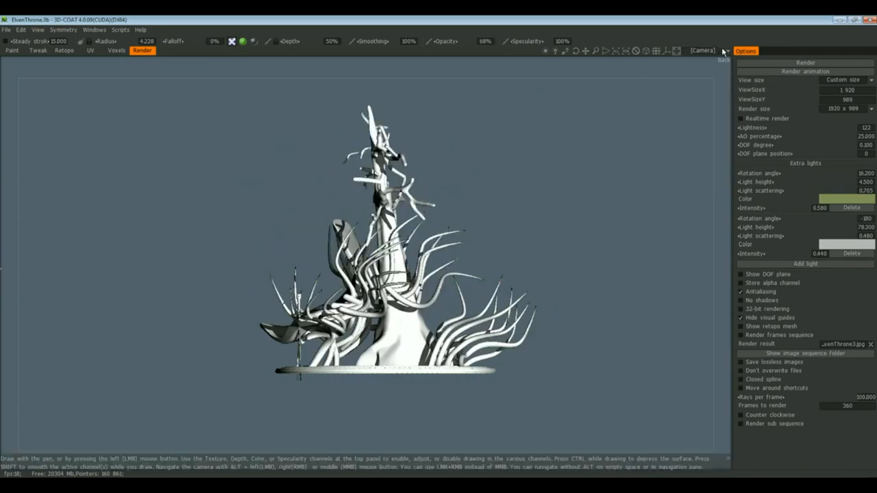
{"action": "left_click", "coordinate": [723, 60]}
{"action": "left_click", "coordinate": [675, 115]}
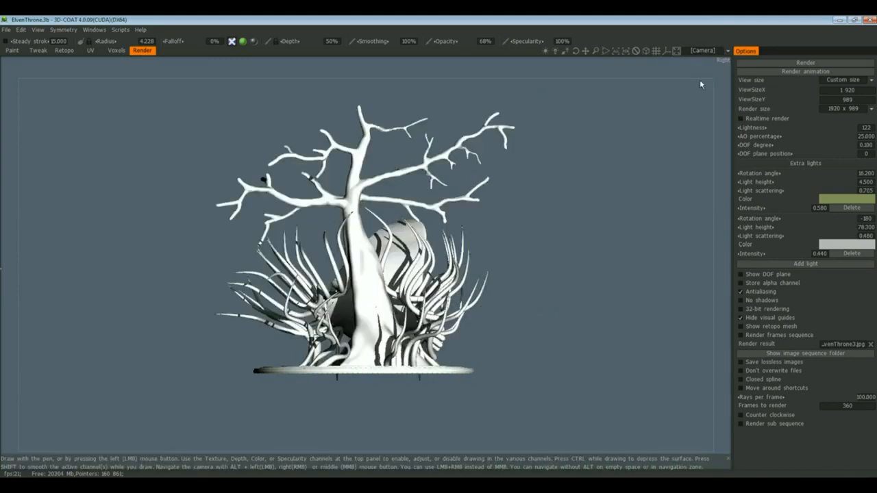
{"action": "left_click", "coordinate": [722, 60]}
{"action": "left_click", "coordinate": [668, 102]}
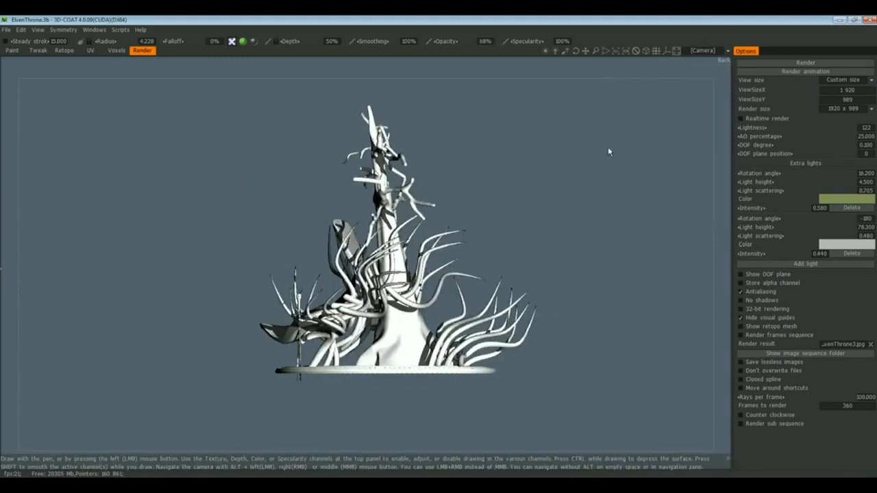
- Show the viewport grid around the throne in the Voxels room and return to the Render room
{"action": "left_click", "coordinate": [116, 50]}
{"action": "middle_click_drag", "start_coordinate": [494, 167], "coordinate": [533, 172]}
{"action": "left_click", "coordinate": [618, 51]}
{"action": "right_click_drag", "start_coordinate": [568, 181], "coordinate": [519, 305]}
{"action": "middle_click_drag", "start_coordinate": [519, 308], "coordinate": [541, 310]}
{"action": "right_click_drag", "start_coordinate": [541, 310], "coordinate": [576, 168]}
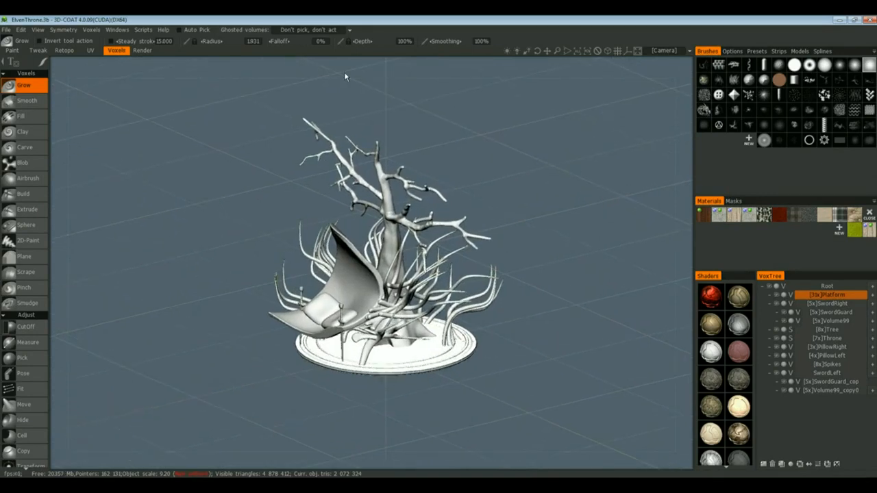
{"action": "left_click", "coordinate": [148, 52]}
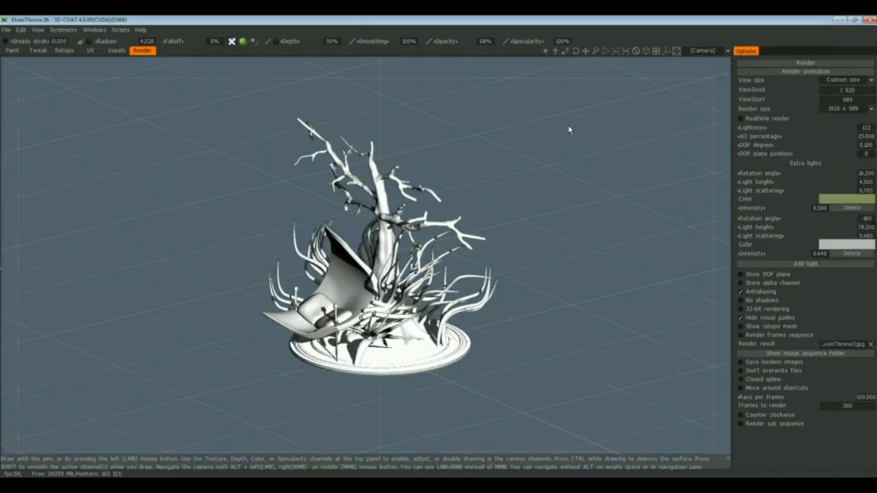